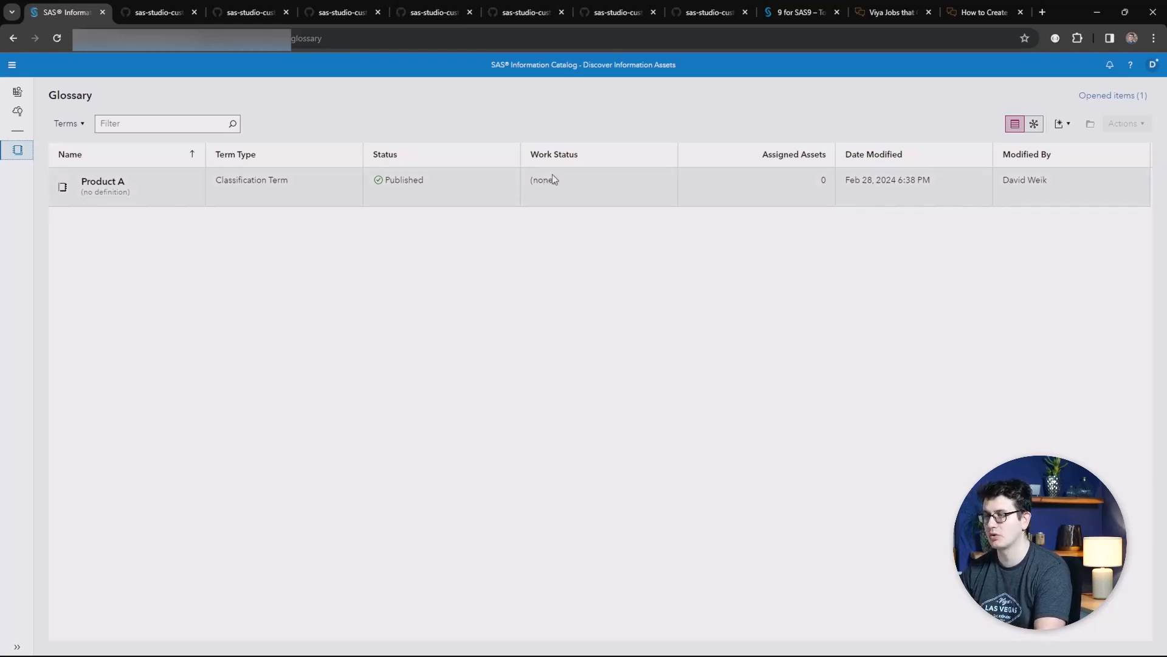
Start a new glossary term named Product B with the term type Classification Term
{"action": "left_click", "coordinate": [1061, 125]}
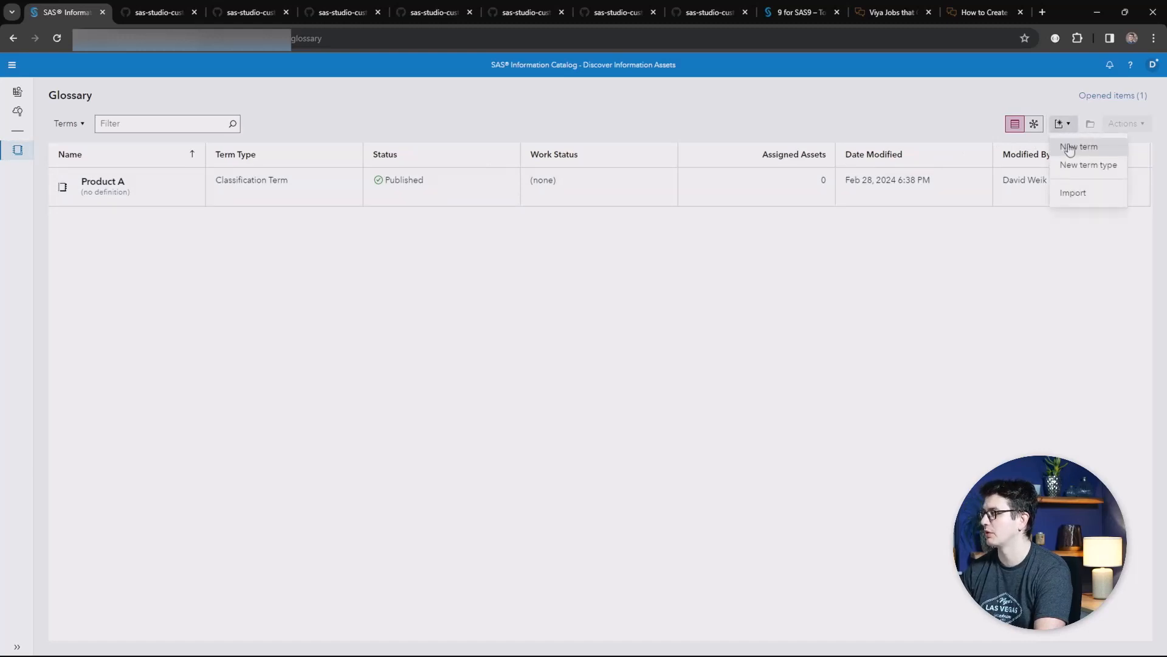
{"action": "left_click", "coordinate": [1069, 149]}
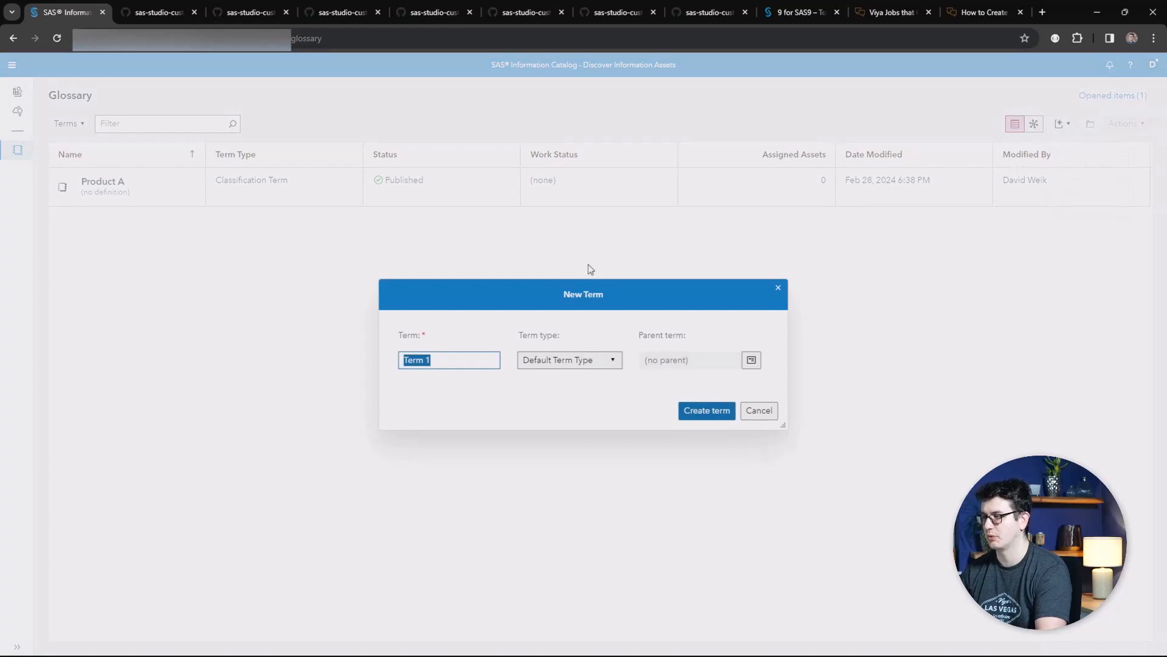
{"action": "type", "text": "Produ"}
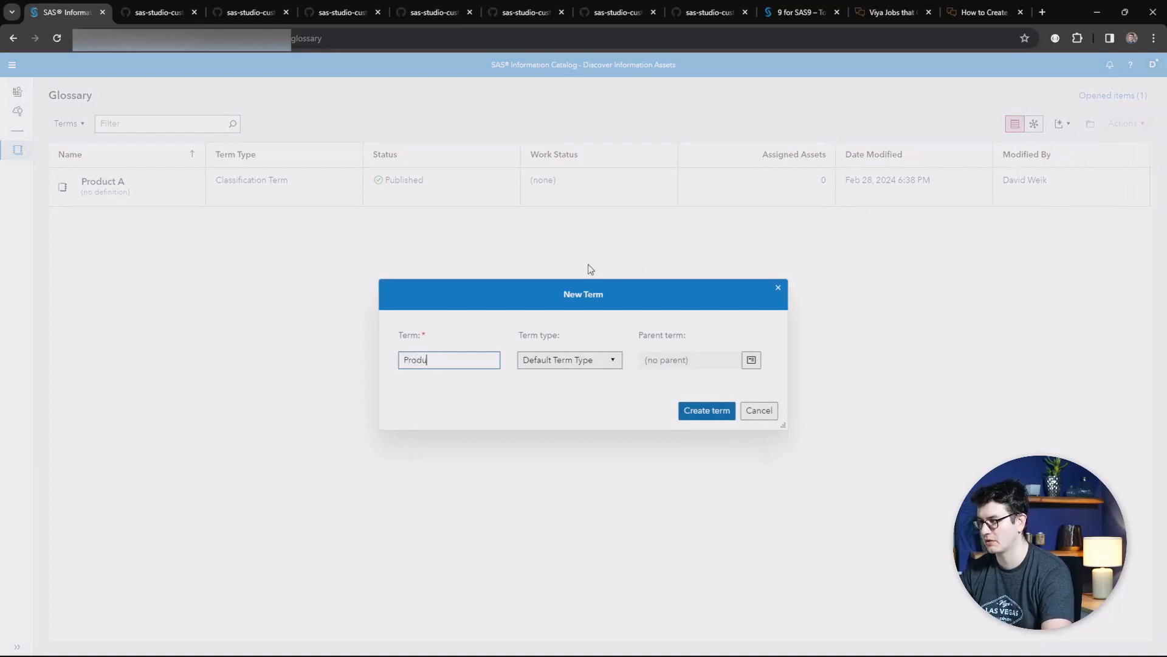
{"action": "type", "text": "ct B"}
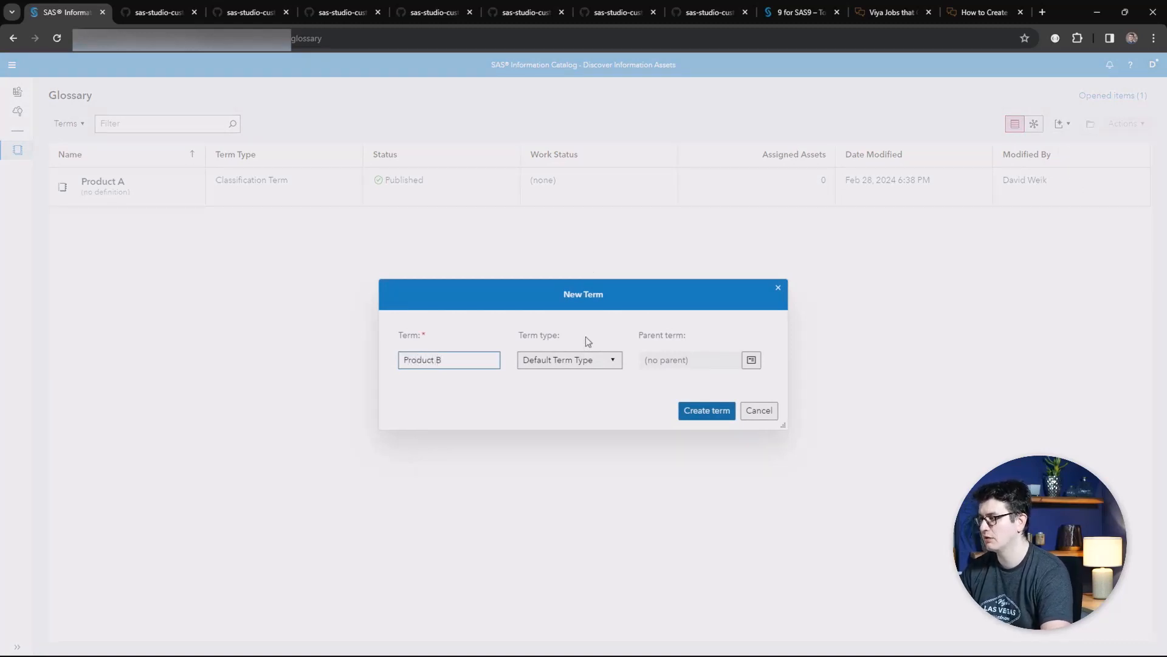
{"action": "left_click", "coordinate": [590, 360]}
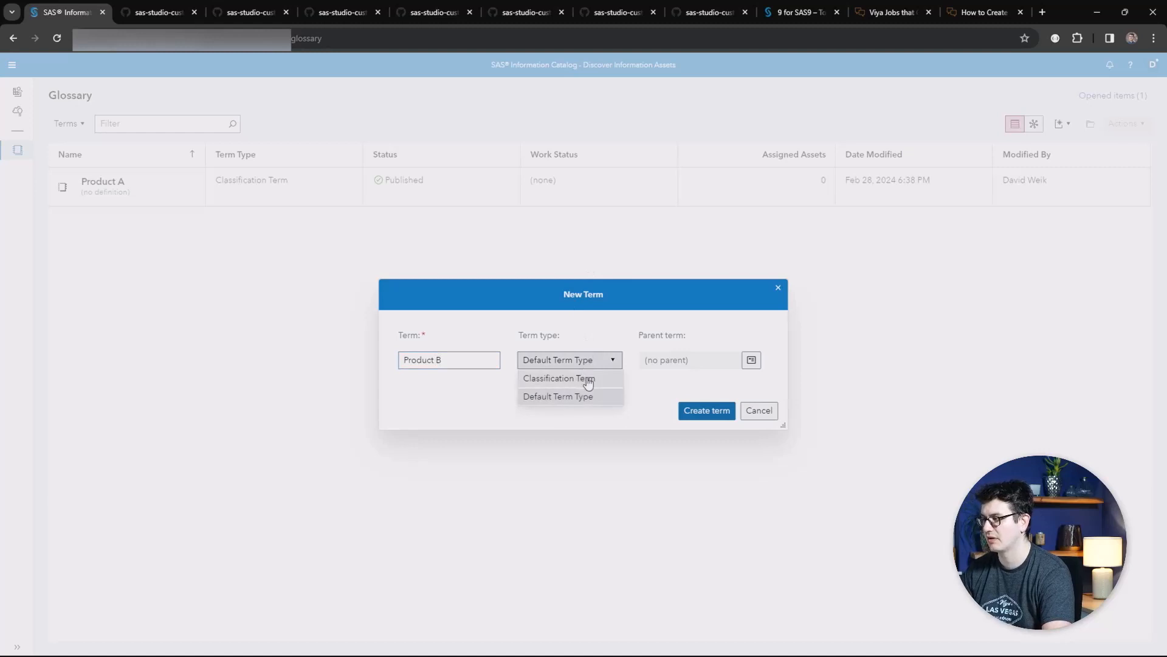
{"action": "left_click", "coordinate": [588, 380]}
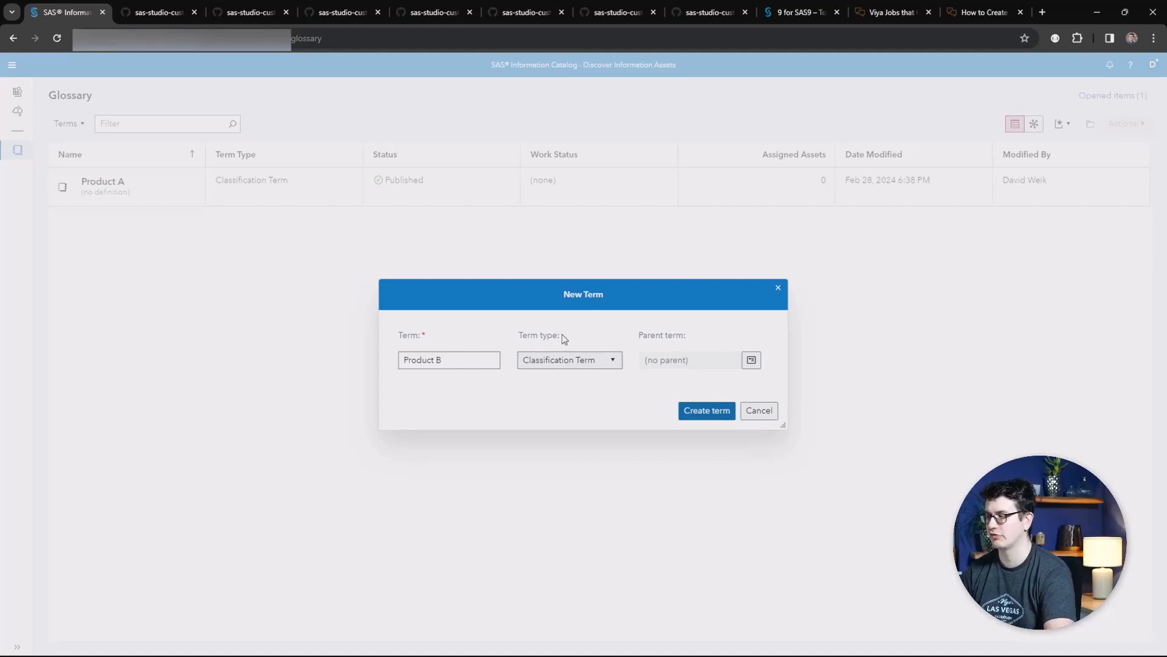
Choose Product A as the parent term and create the Product B term
{"action": "left_click", "coordinate": [751, 359]}
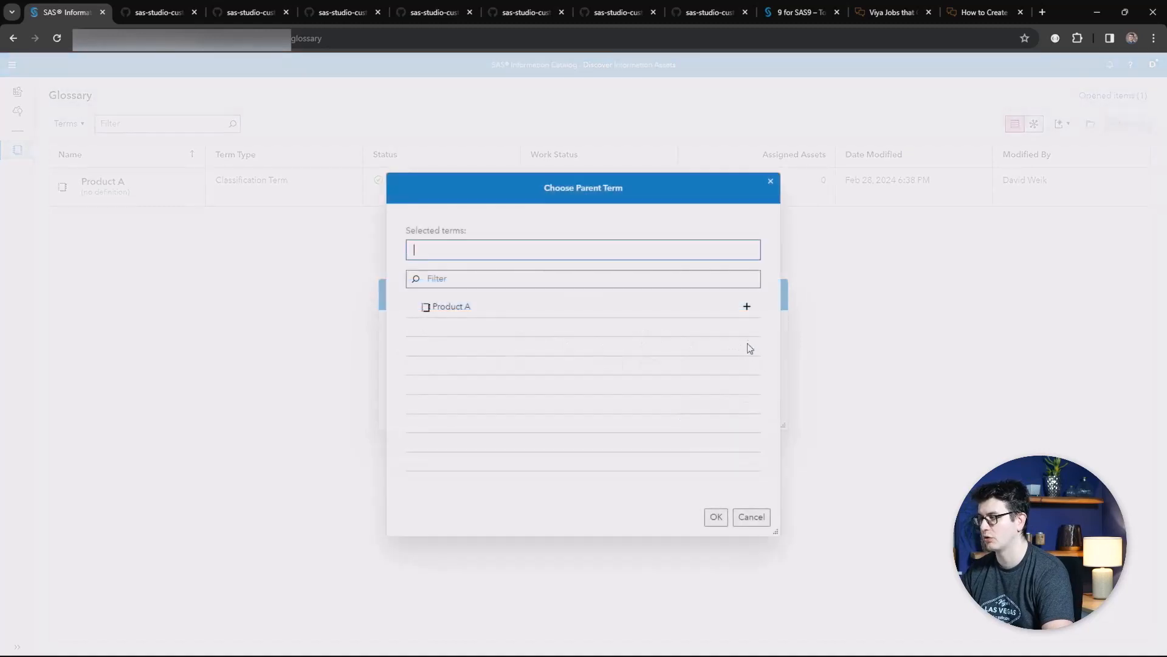
{"action": "left_click", "coordinate": [747, 309]}
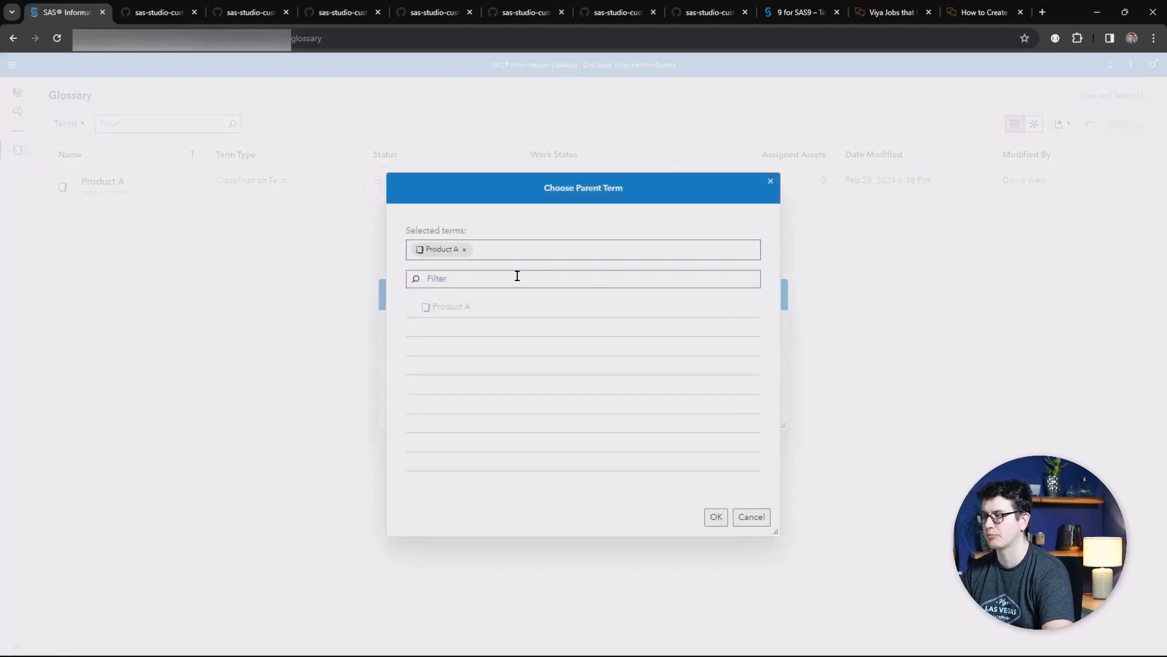
{"action": "left_click", "coordinate": [715, 518]}
{"action": "left_click", "coordinate": [703, 412]}
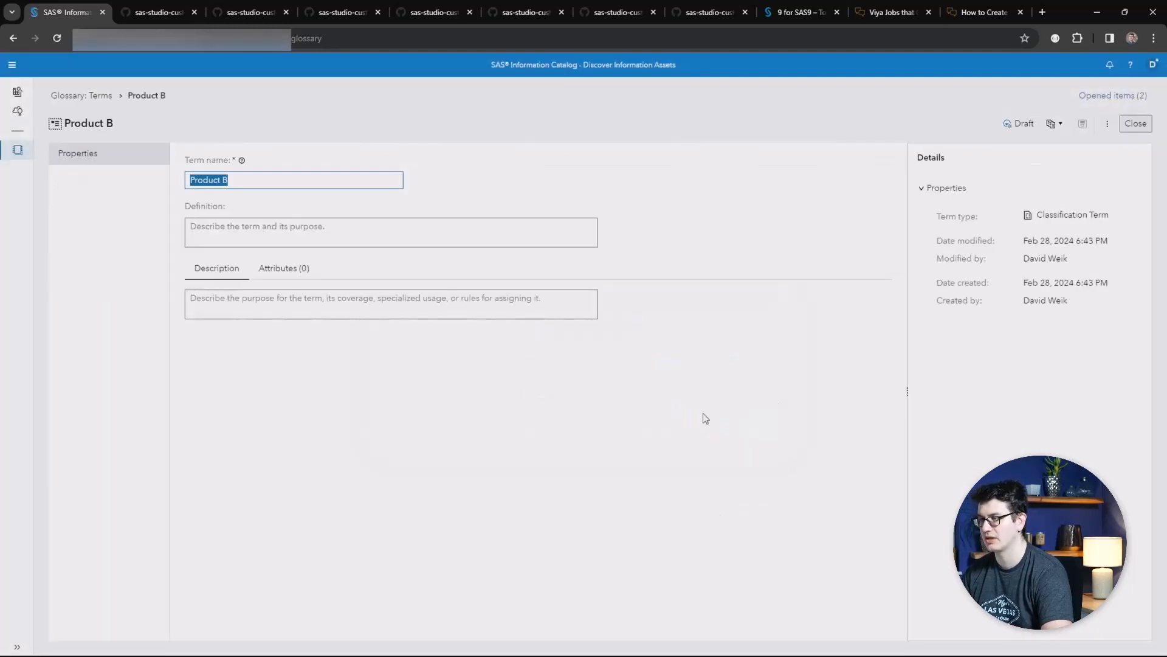
Check the definition and attributes of the Product B term and publish it
{"action": "left_click", "coordinate": [345, 242]}
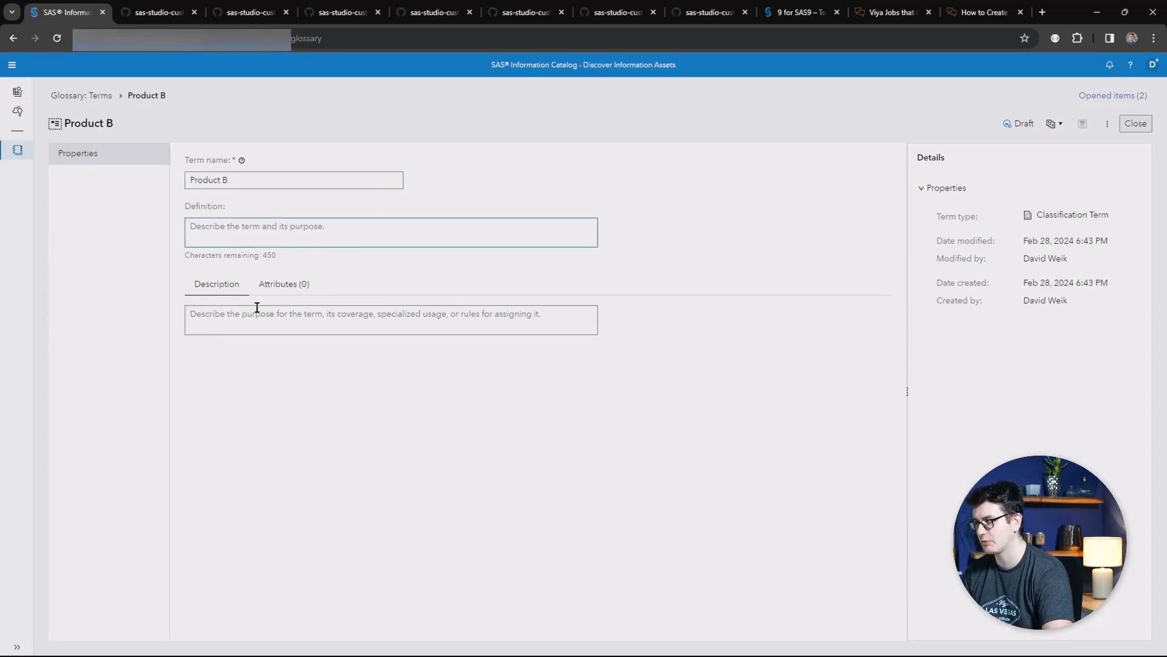
{"action": "left_click", "coordinate": [282, 288]}
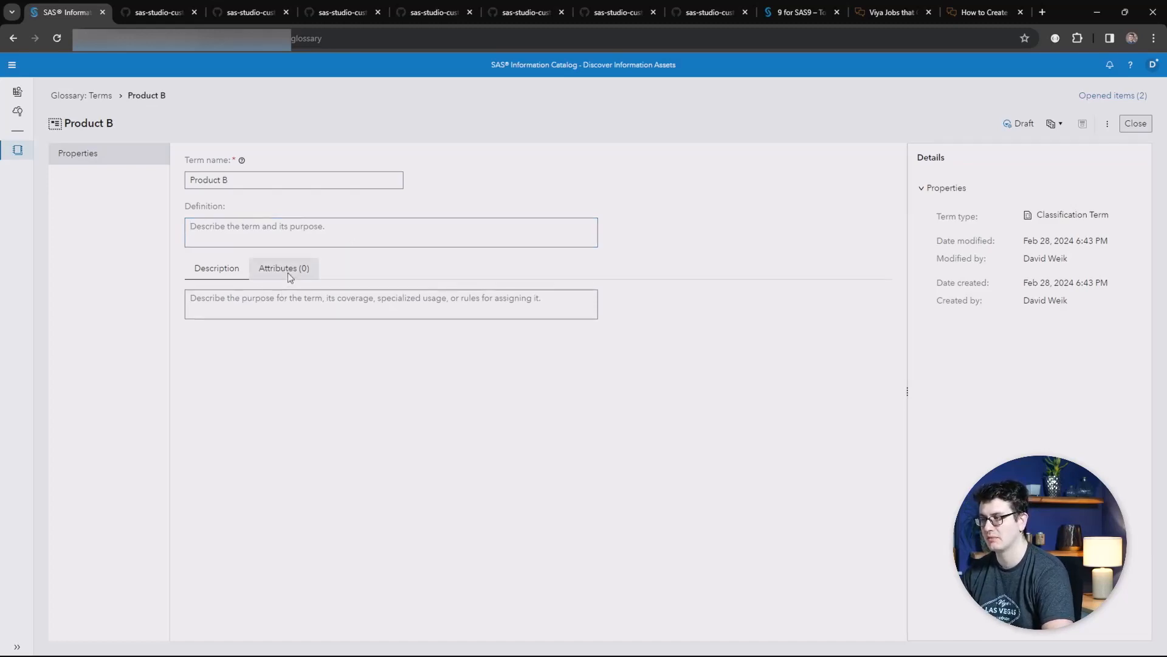
{"action": "left_click", "coordinate": [286, 272]}
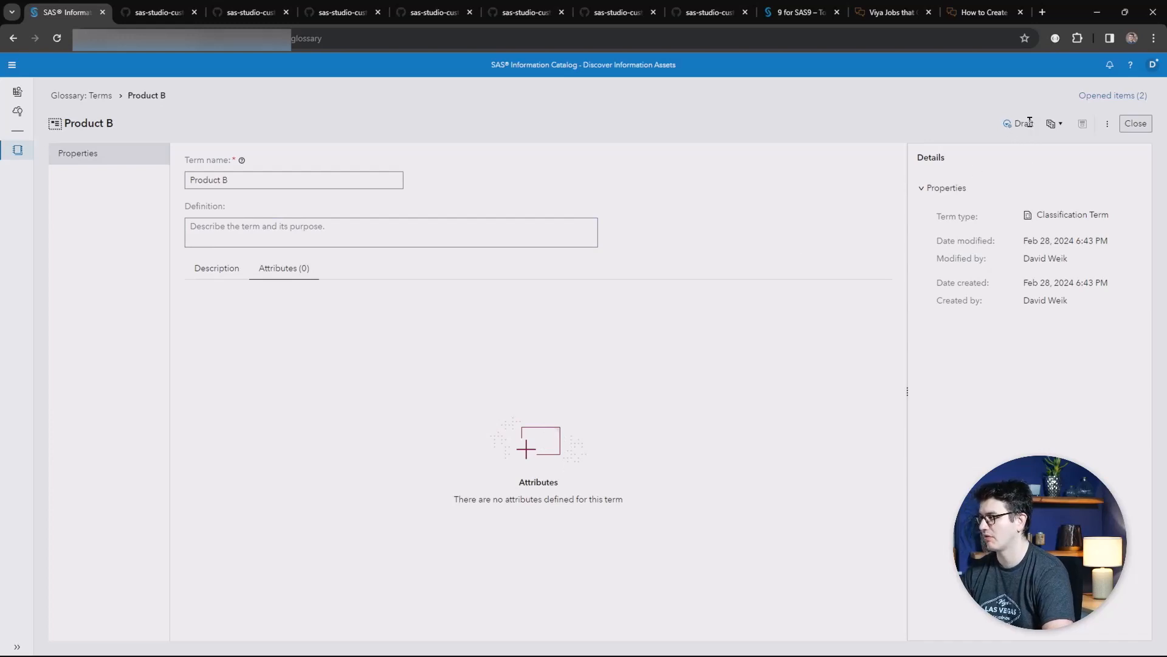
{"action": "left_click", "coordinate": [1054, 124]}
{"action": "left_click", "coordinate": [1088, 146]}
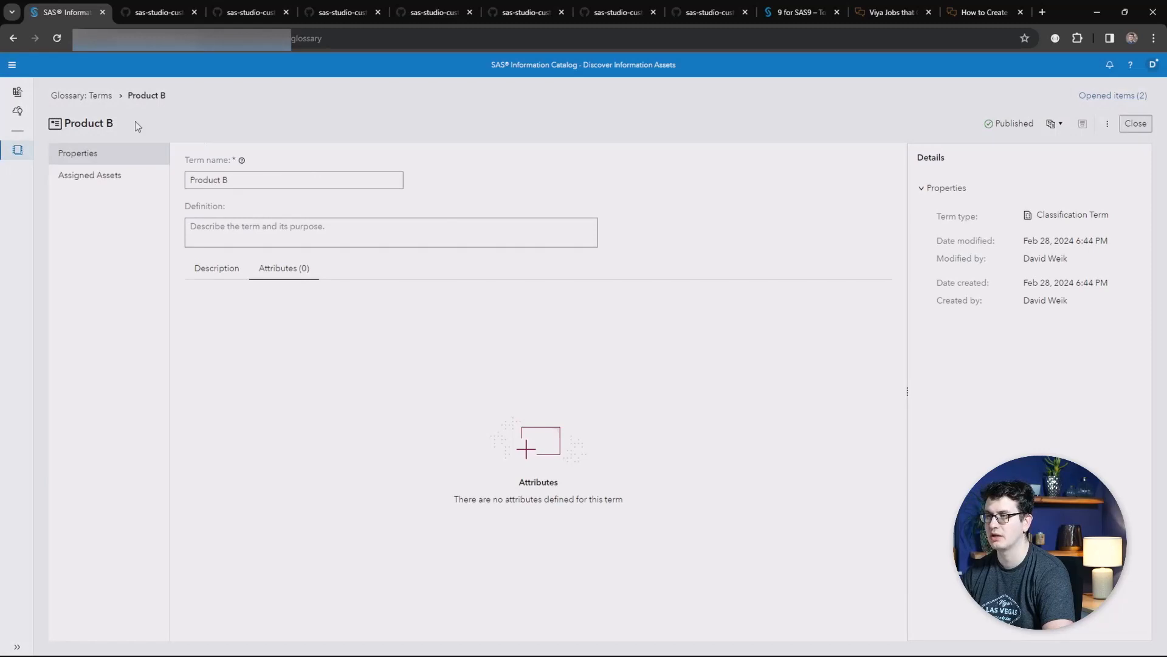
Look over the glossary terms as a hierarchy and list the glossary's term types
{"action": "left_click", "coordinate": [73, 99]}
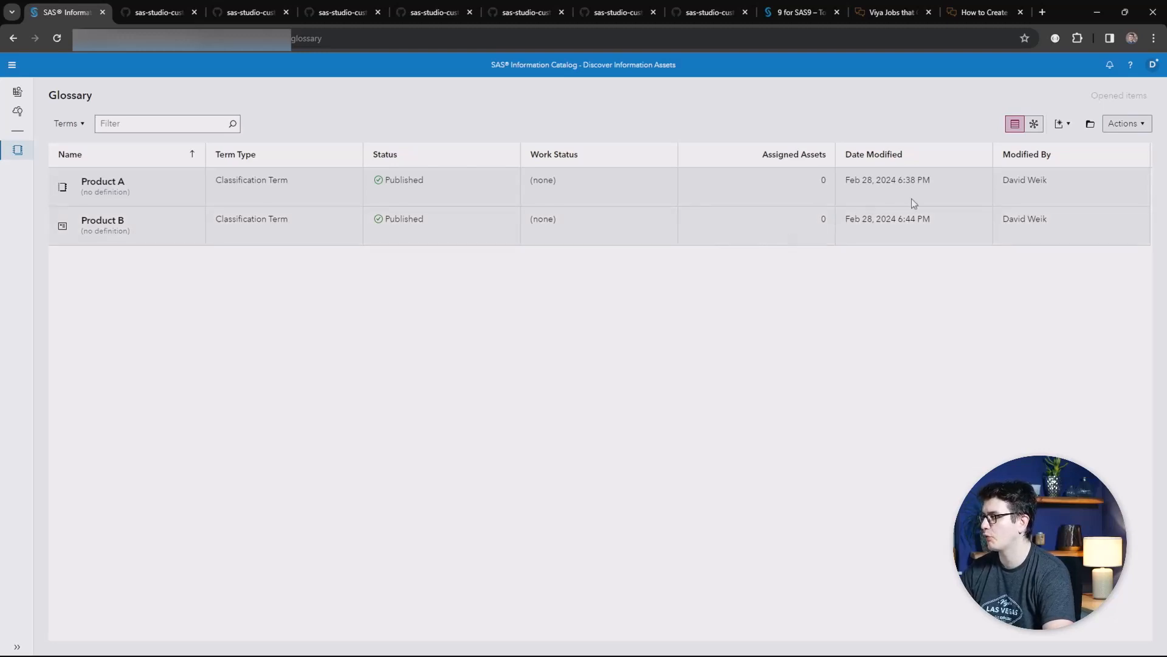
{"action": "left_click", "coordinate": [1034, 123]}
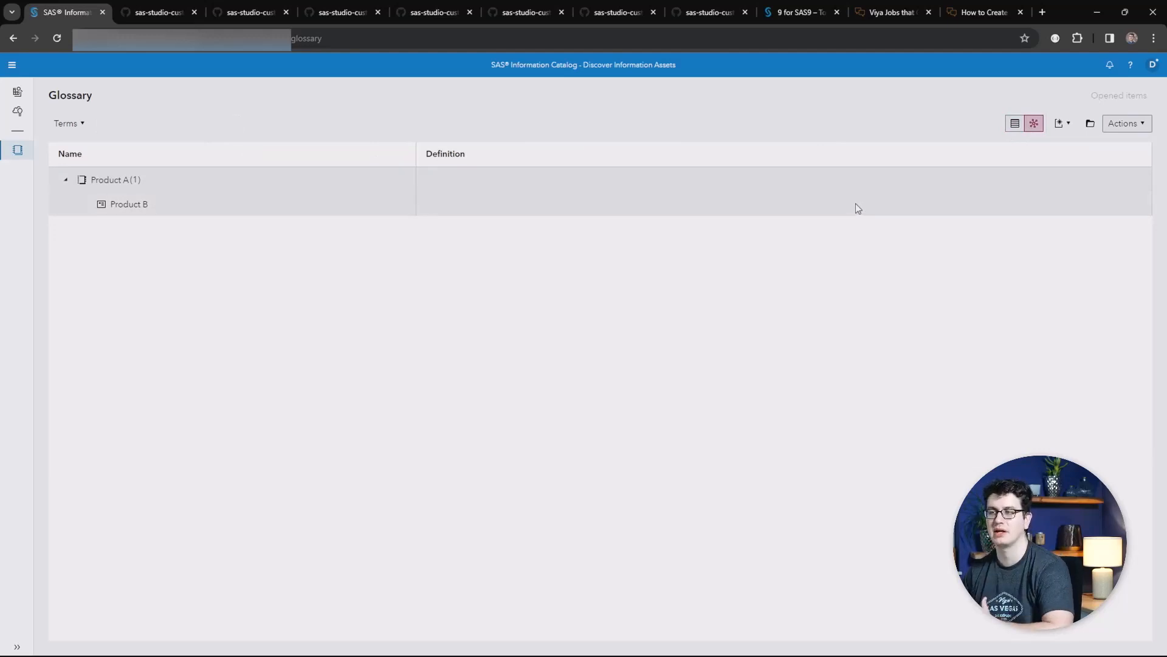
{"action": "left_click", "coordinate": [1014, 123]}
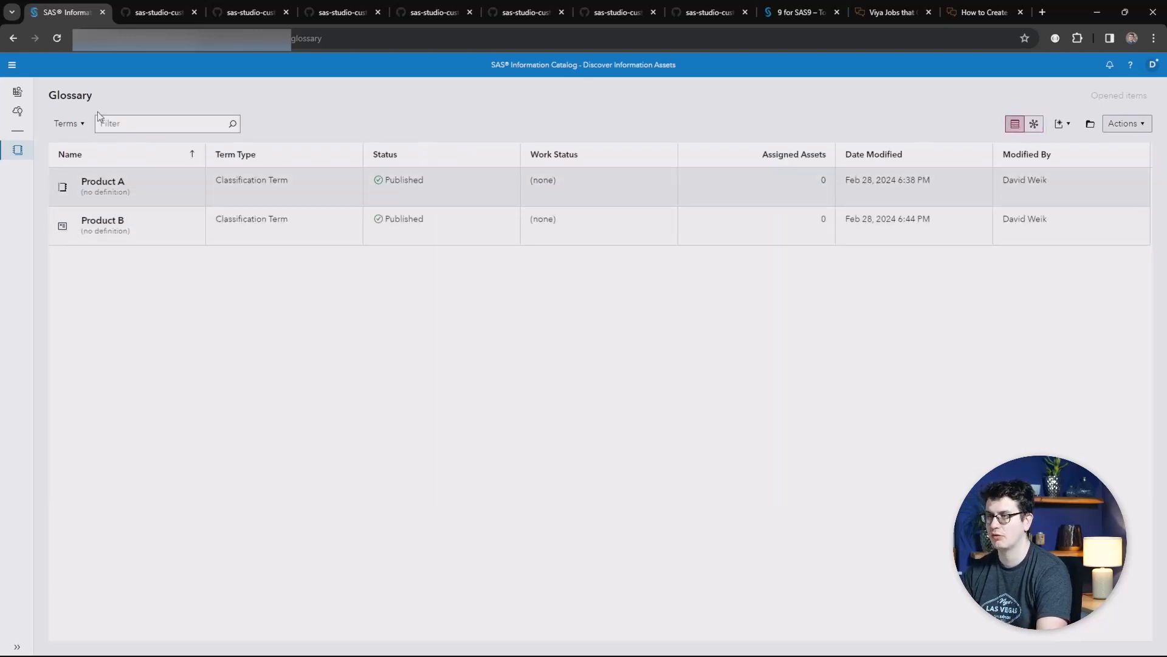
{"action": "left_click", "coordinate": [70, 125]}
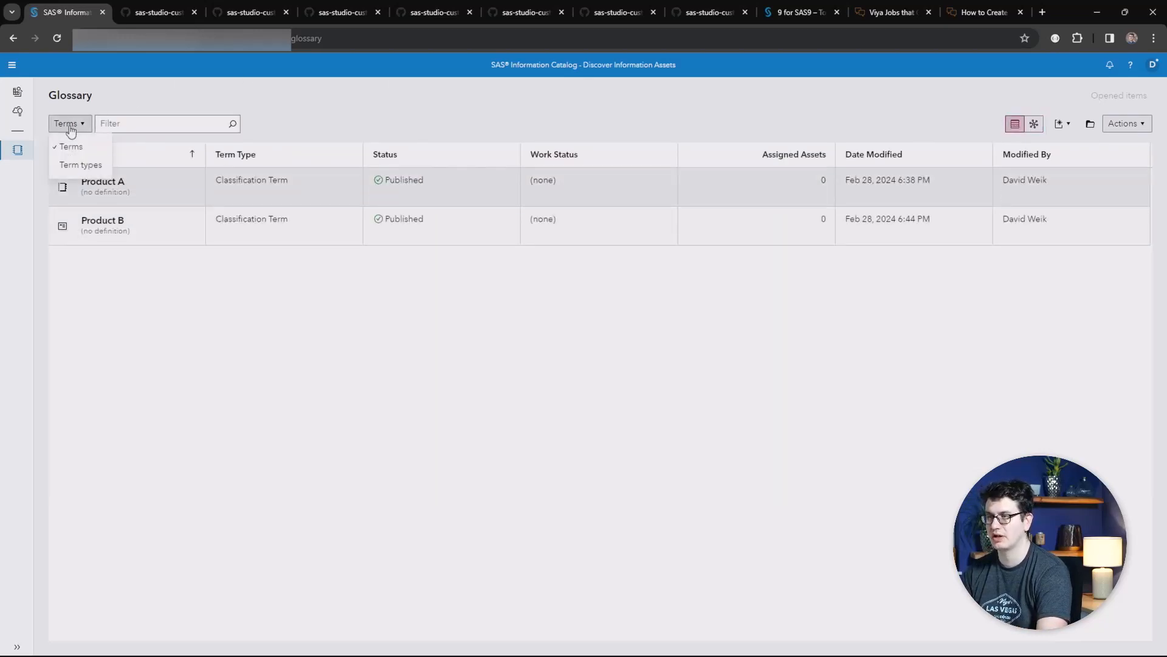
{"action": "left_click", "coordinate": [81, 172]}
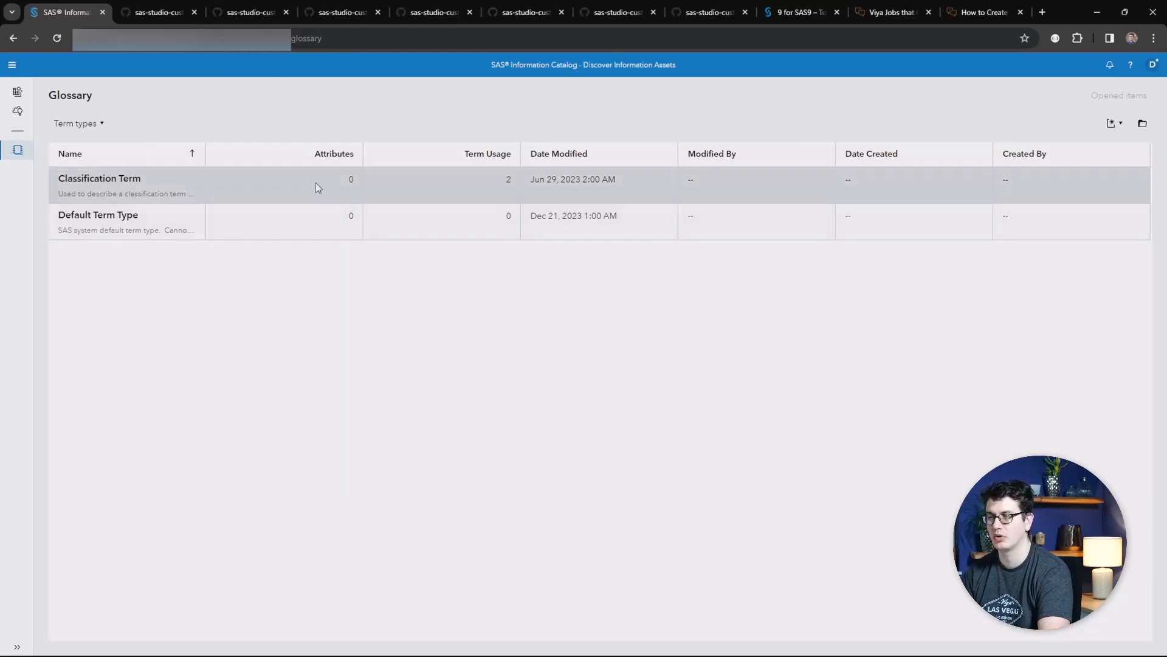
Open the INSURANCE_CHURN table from the recent catalog assets and assign the Product B term to its CHURN column
{"action": "left_click", "coordinate": [17, 92]}
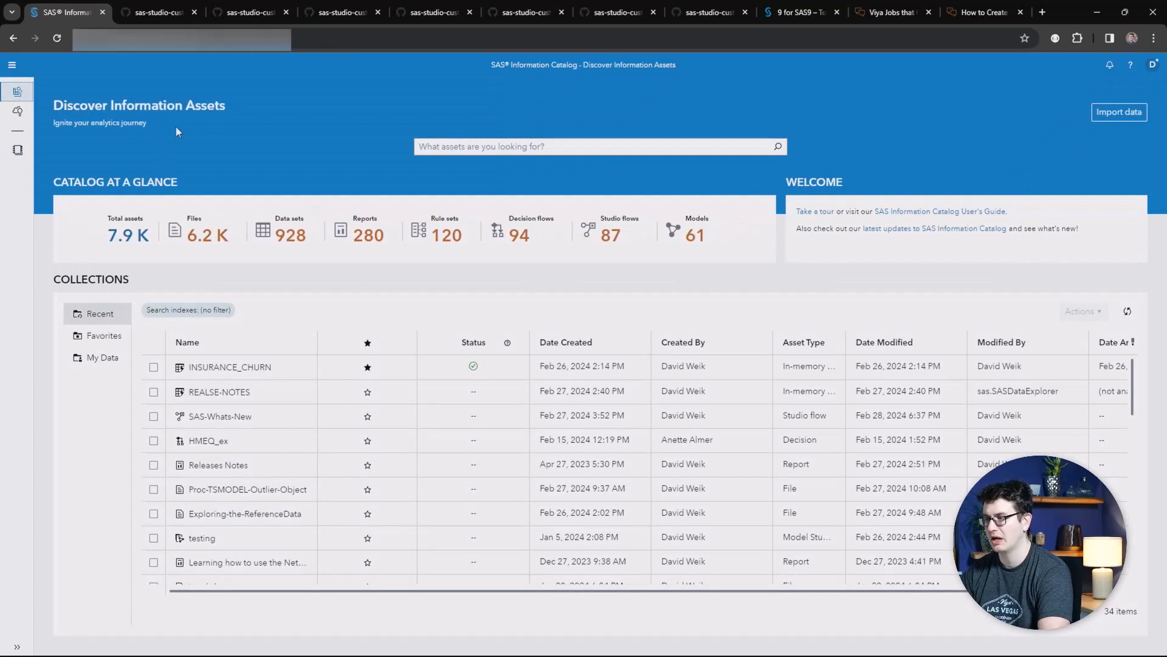
{"action": "left_click", "coordinate": [231, 368]}
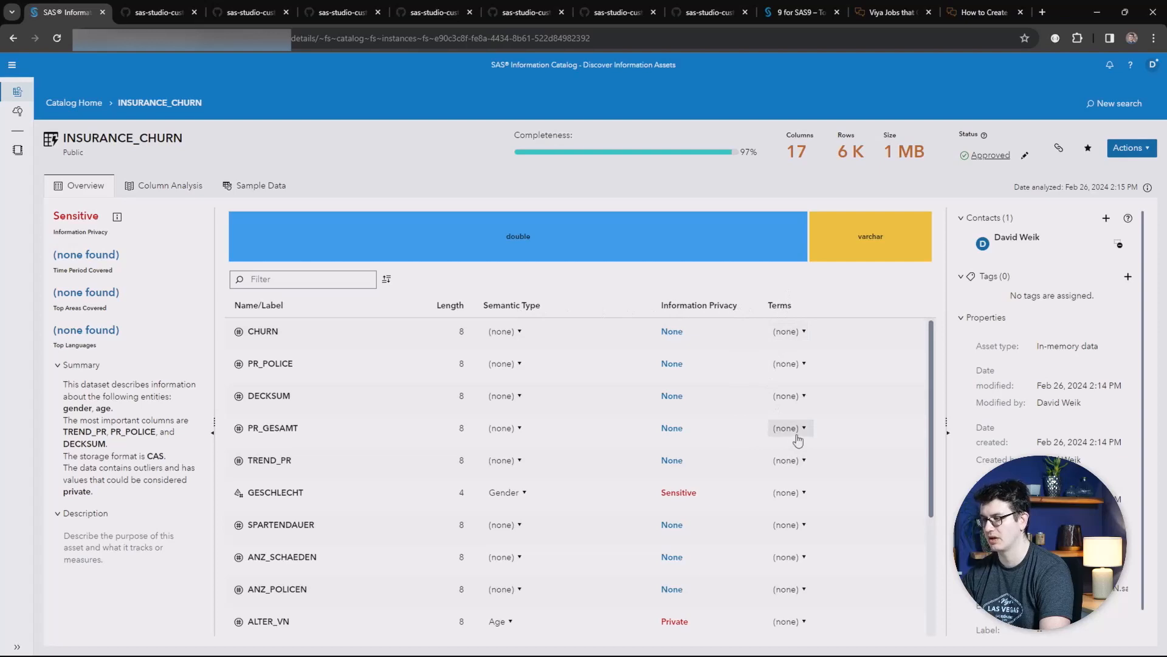
{"action": "scroll", "coordinate": [788, 426], "scroll_direction": "down", "scroll_amount": 1}
{"action": "scroll", "coordinate": [787, 426], "scroll_direction": "down", "scroll_amount": 5}
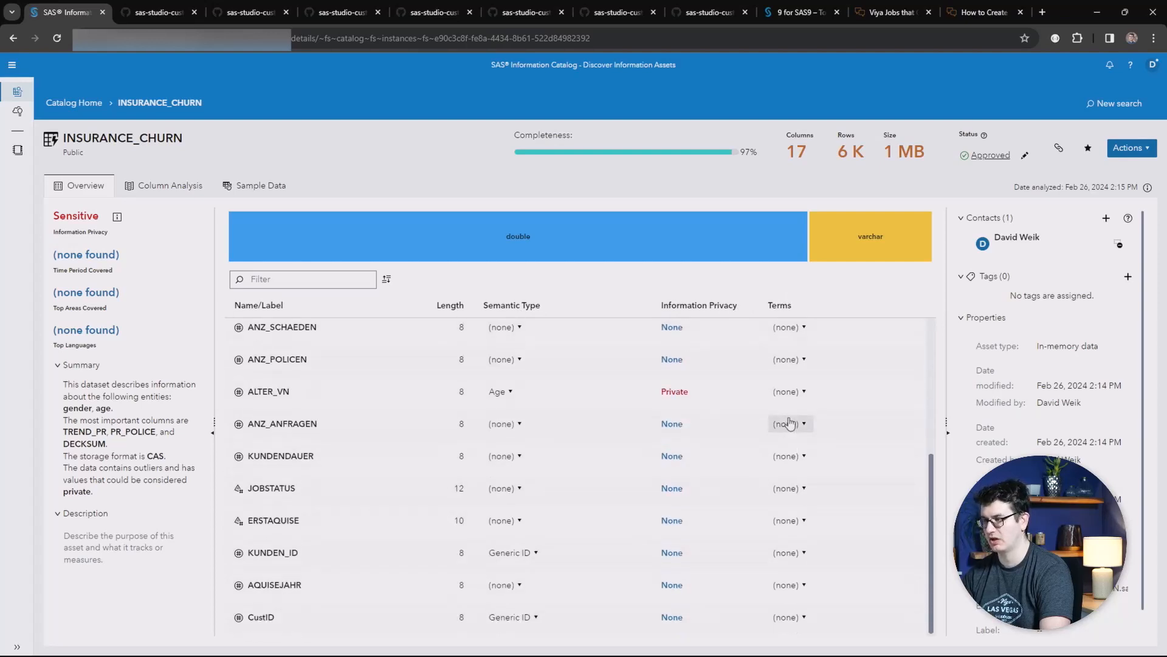
{"action": "scroll", "coordinate": [790, 423], "scroll_direction": "up", "scroll_amount": 5}
{"action": "left_click", "coordinate": [790, 428]}
{"action": "left_click", "coordinate": [747, 308]}
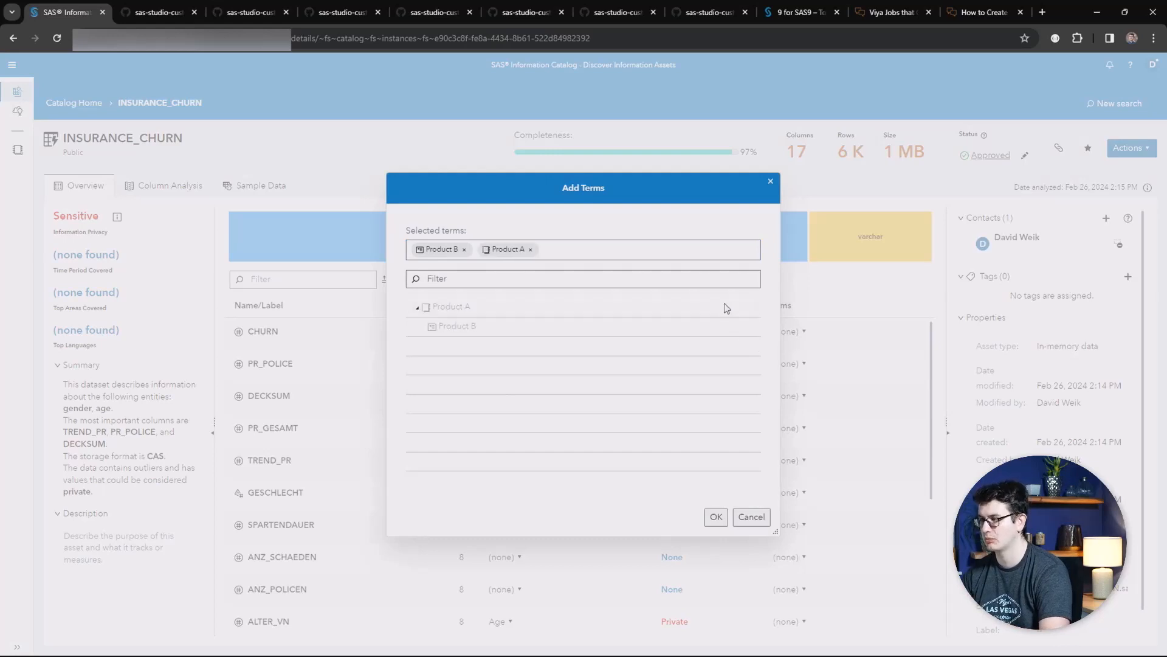
{"action": "left_click", "coordinate": [532, 250]}
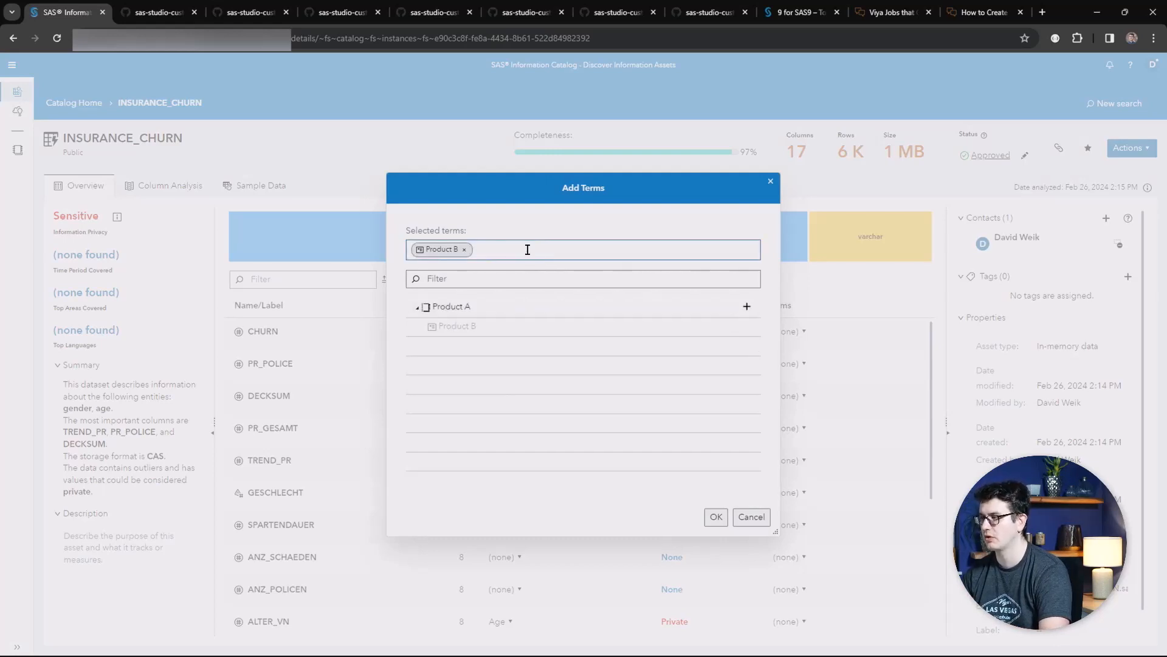
{"action": "left_click", "coordinate": [716, 517]}
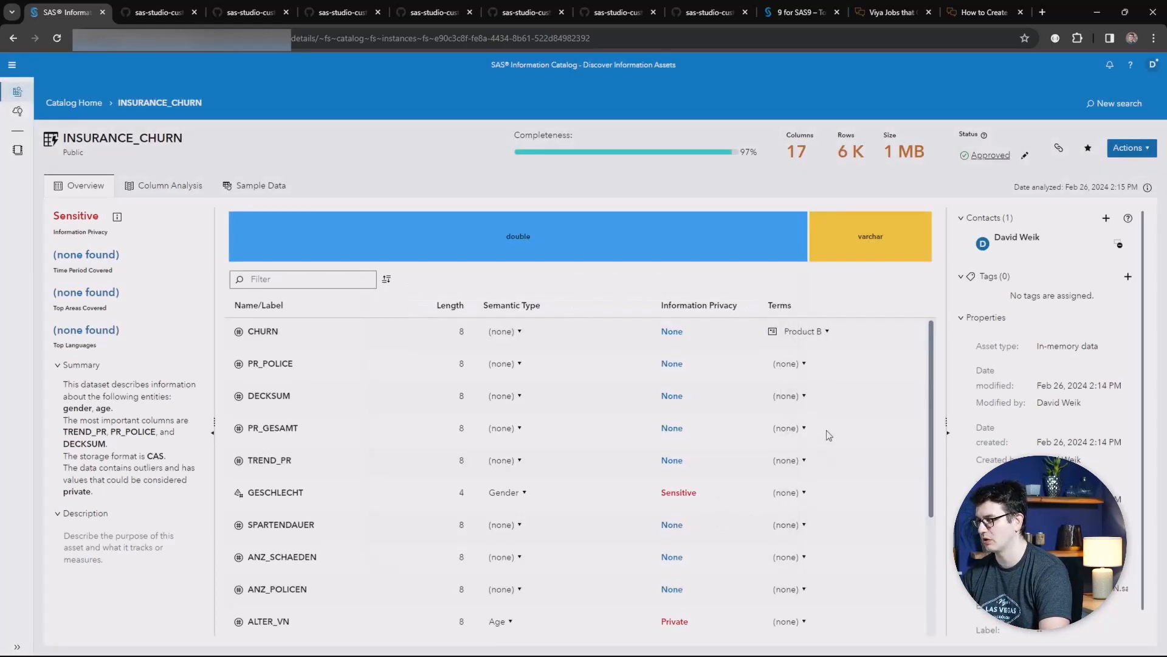
Return to the glossary's terms and view the assets assigned to Product B
{"action": "left_click", "coordinate": [18, 149]}
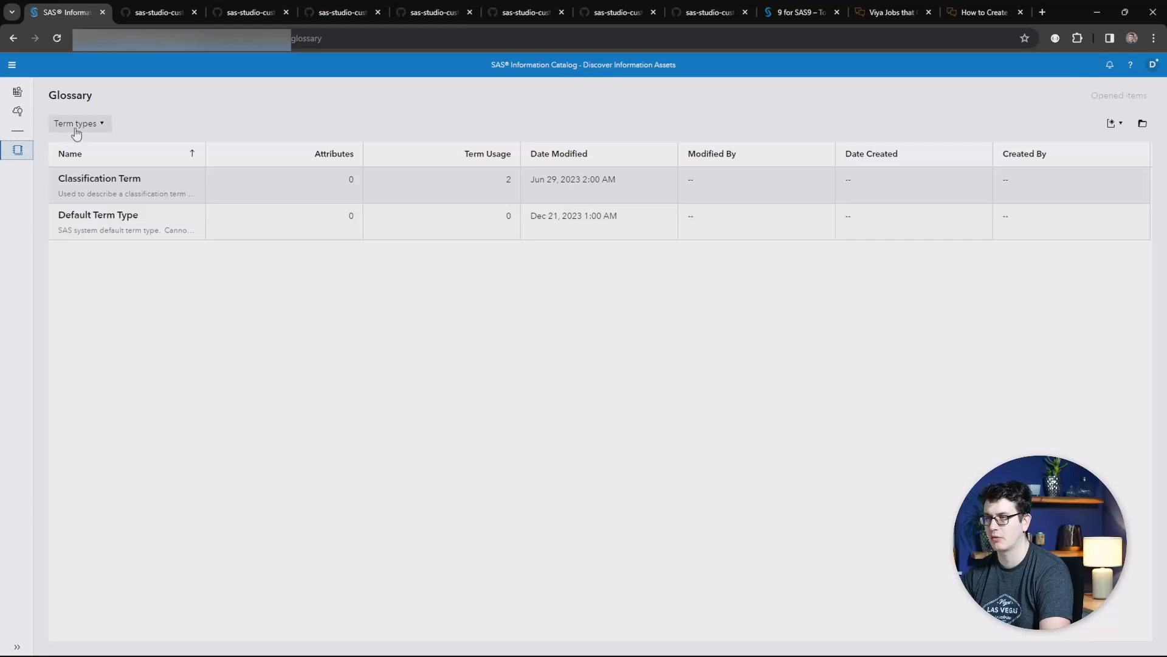
{"action": "left_click", "coordinate": [77, 124]}
{"action": "left_click", "coordinate": [74, 149]}
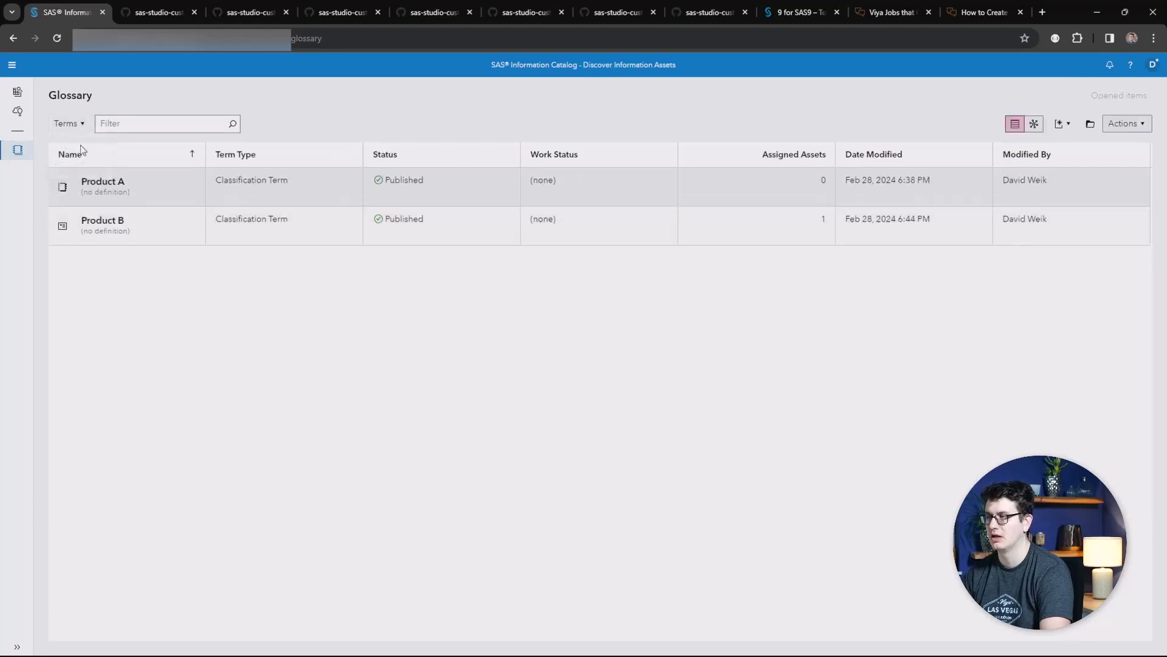
{"action": "left_click", "coordinate": [120, 171]}
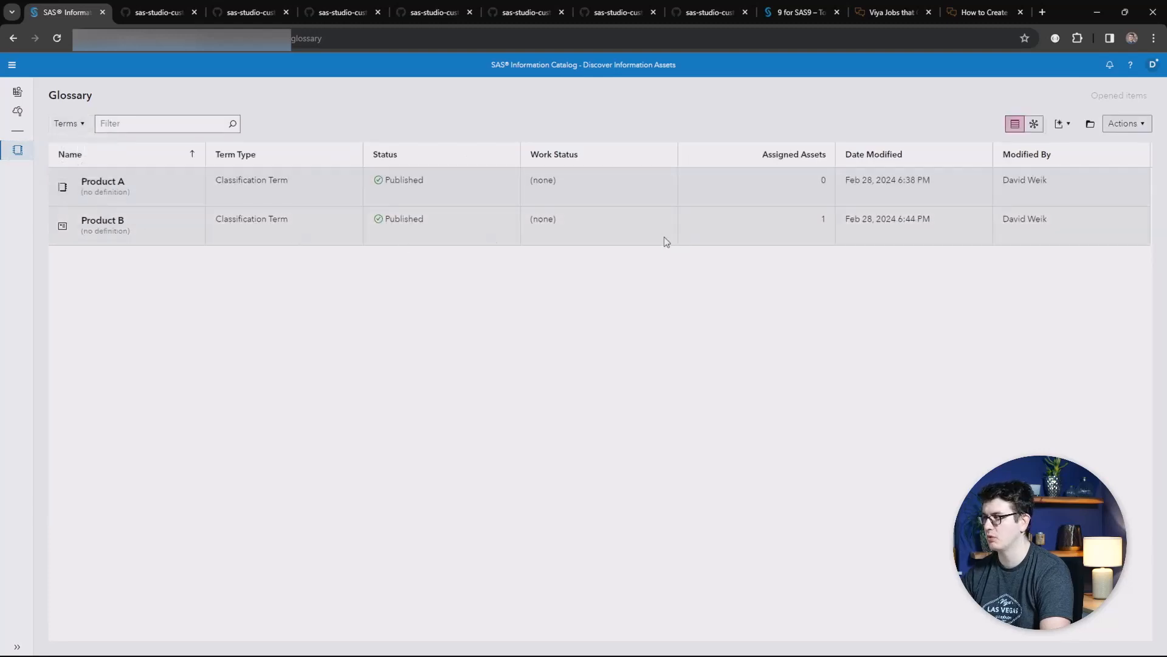
{"action": "left_click", "coordinate": [104, 230]}
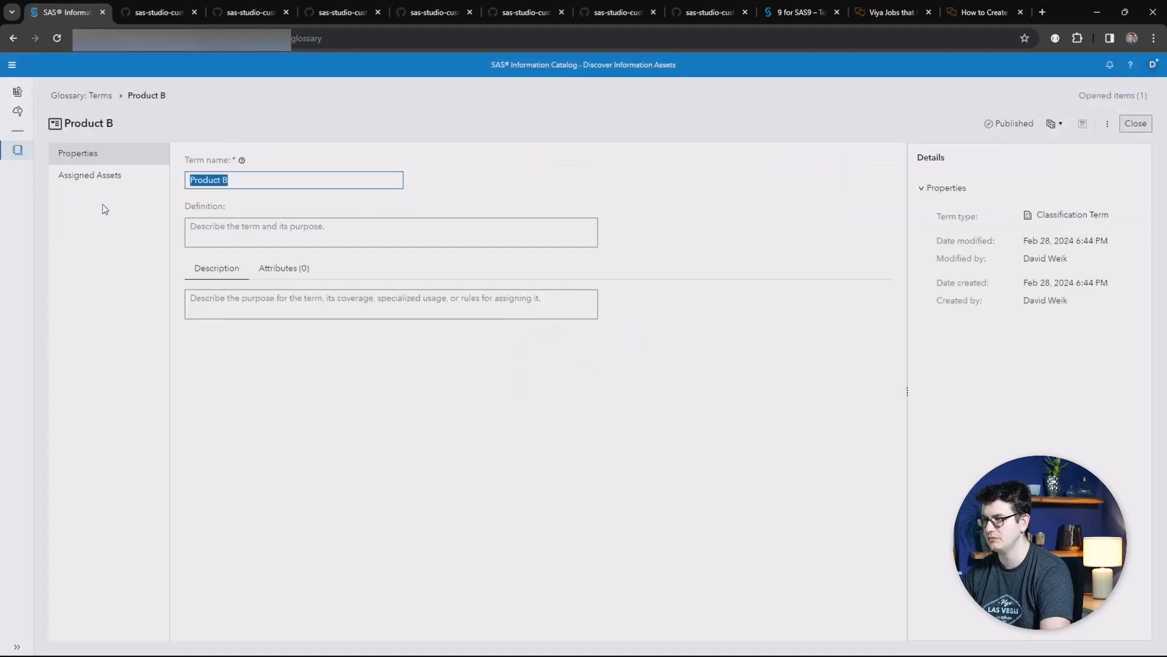
{"action": "left_click", "coordinate": [104, 181]}
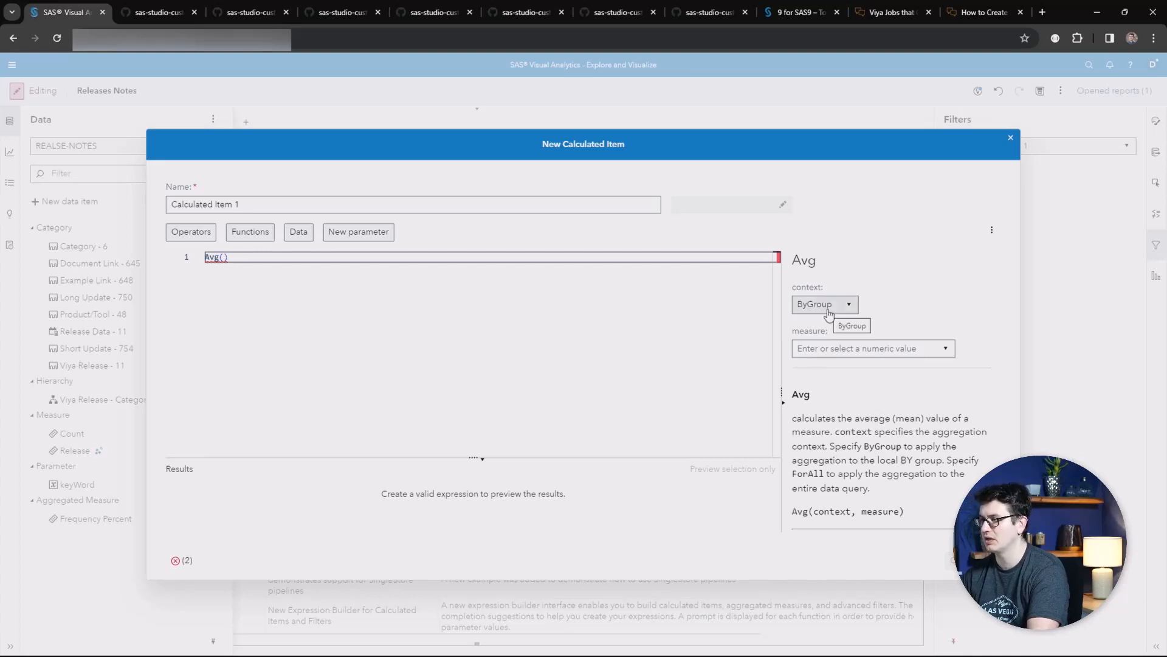
Set Count as the measure of the Avg function in the new calculated item
{"action": "key", "text": "Tab"}
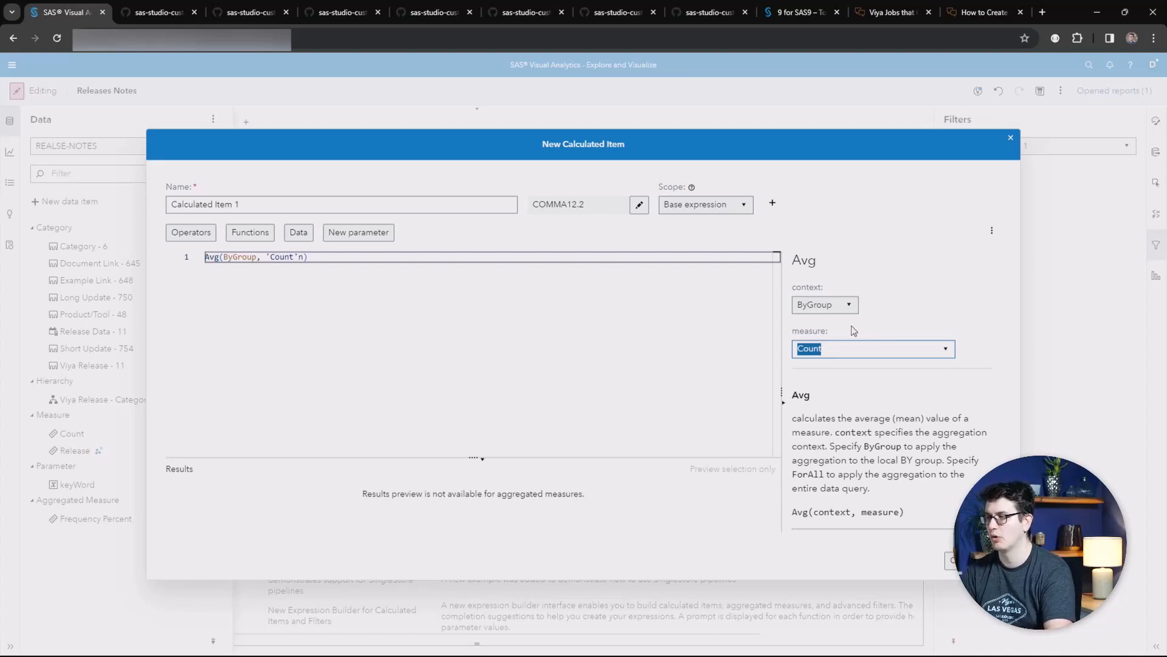